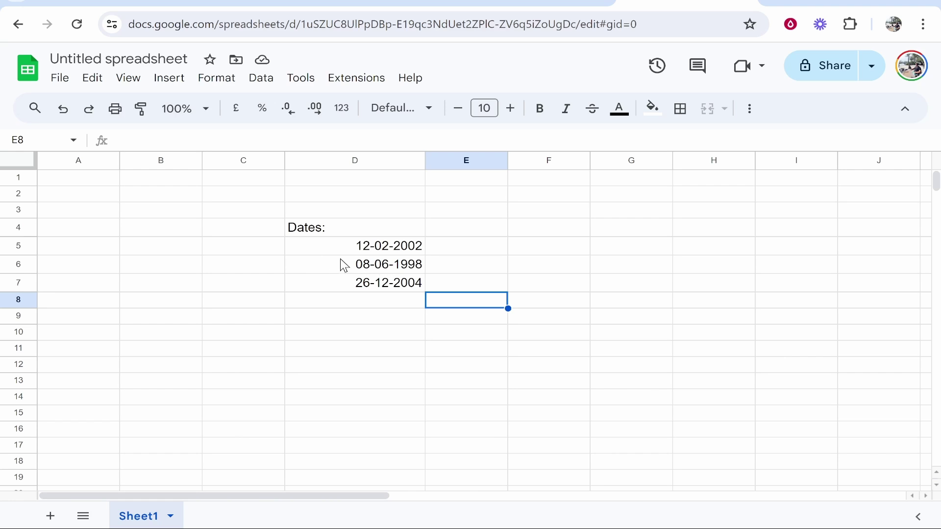
# Step: Select the dates in D5:D7 and bring up the Format menu's number formatting options
pyautogui.moveTo(354, 245); pyautogui.dragTo(354, 282)
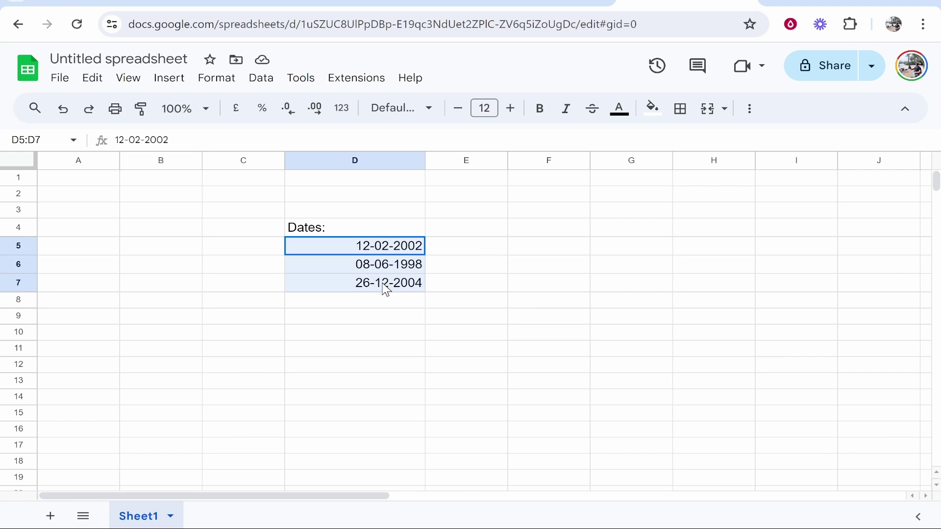
pyautogui.click(216, 77)
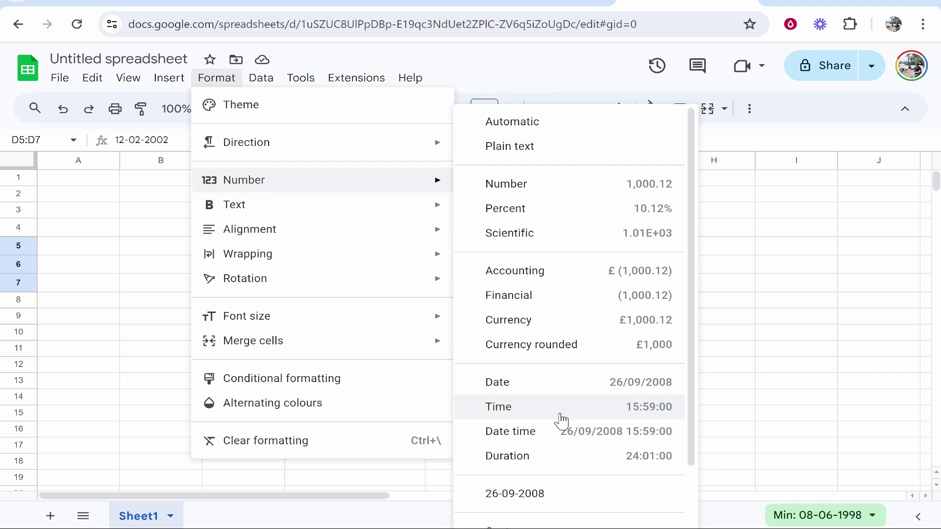
pyautogui.scroll(-1, 557, 420)
pyautogui.scroll(-1, 557, 420)
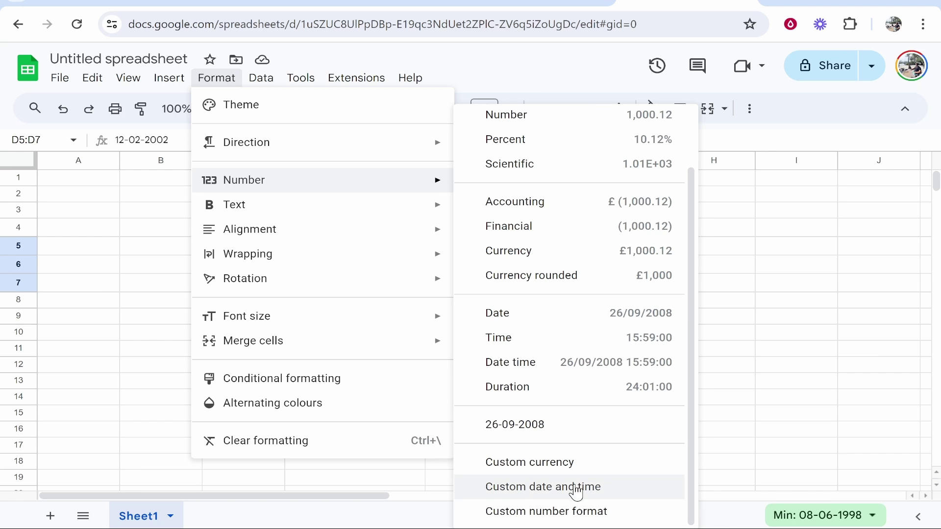
# Step: Apply the 05/08/30 custom date pattern to D5:D7, giving dates like 12/02/02
pyautogui.click(548, 493)
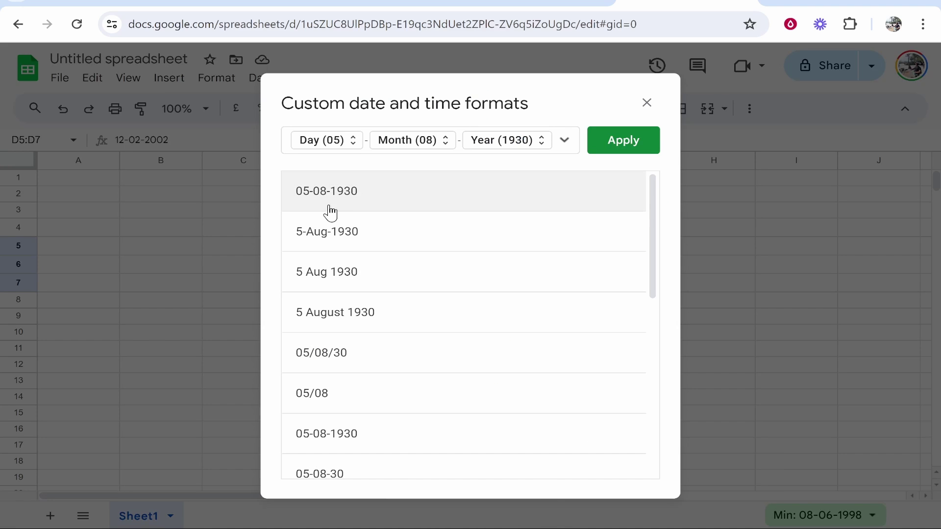
pyautogui.scroll(-1, 413, 220)
pyautogui.scroll(-1, 414, 279)
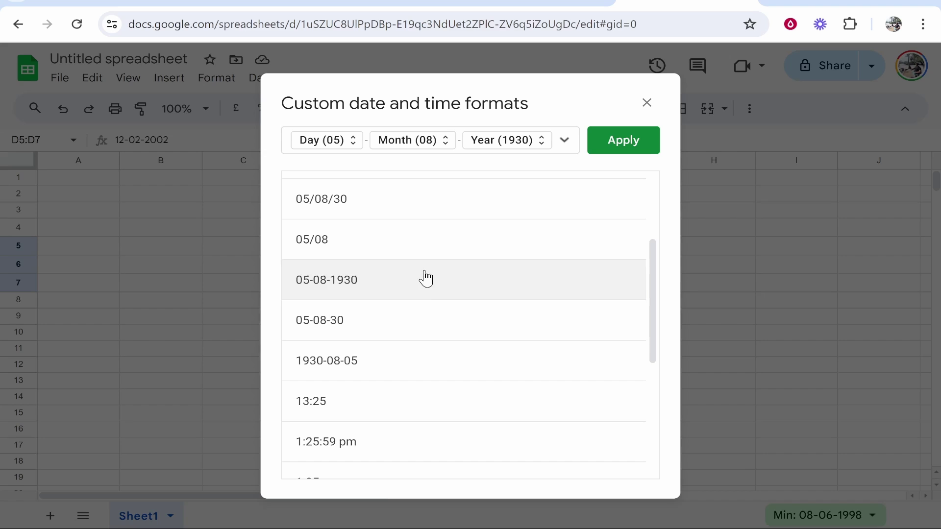
pyautogui.scroll(-1, 427, 287)
pyautogui.scroll(2, 443, 307)
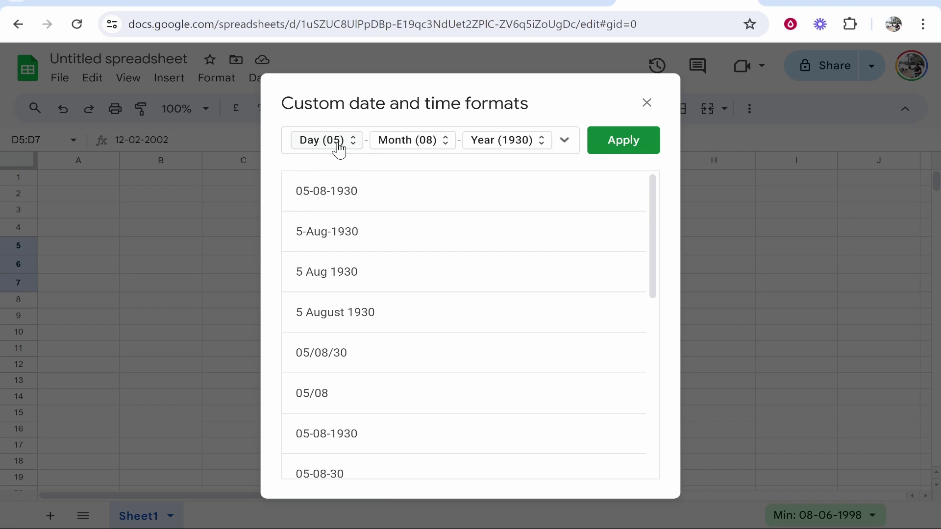
pyautogui.scroll(-1, 434, 272)
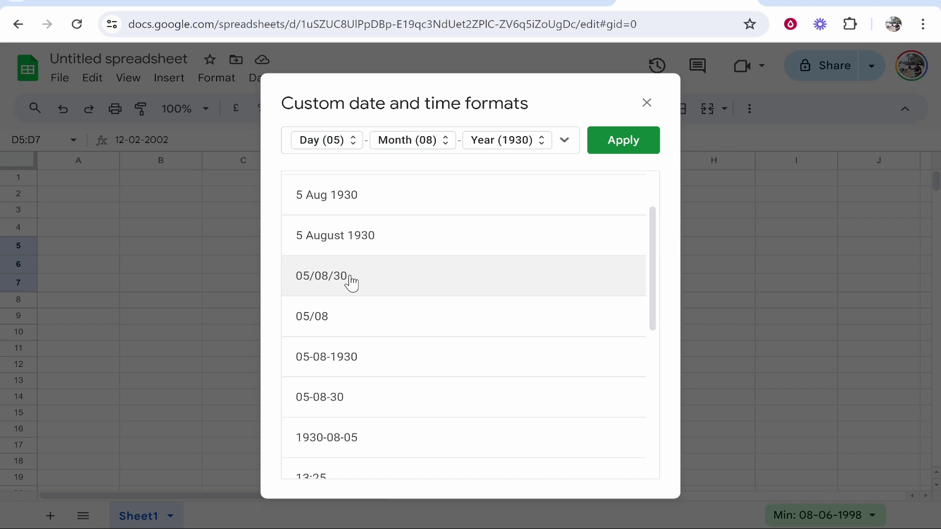
pyautogui.click(323, 278)
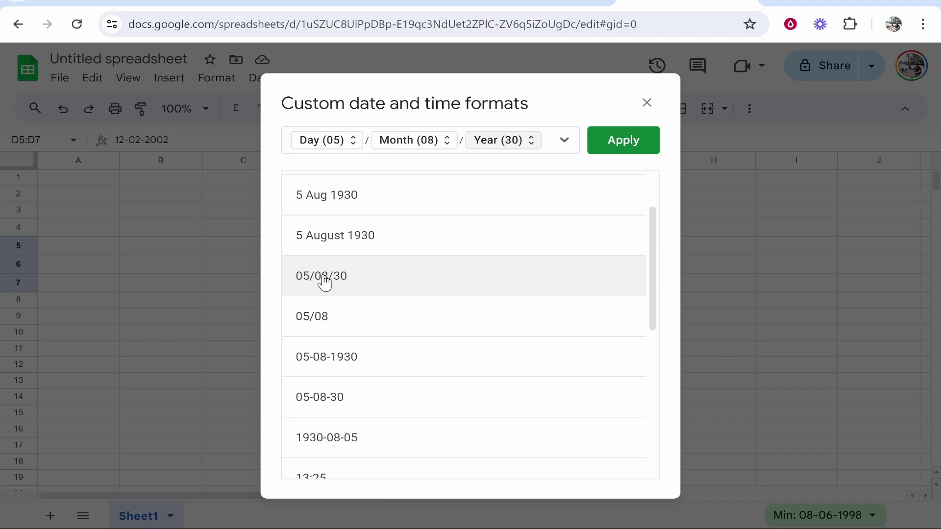
pyautogui.click(624, 140)
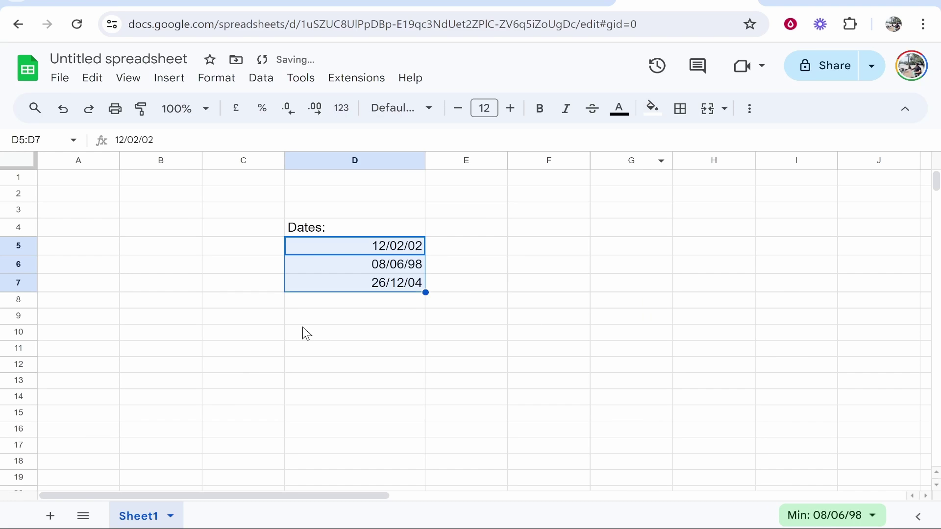
pyautogui.click(382, 247)
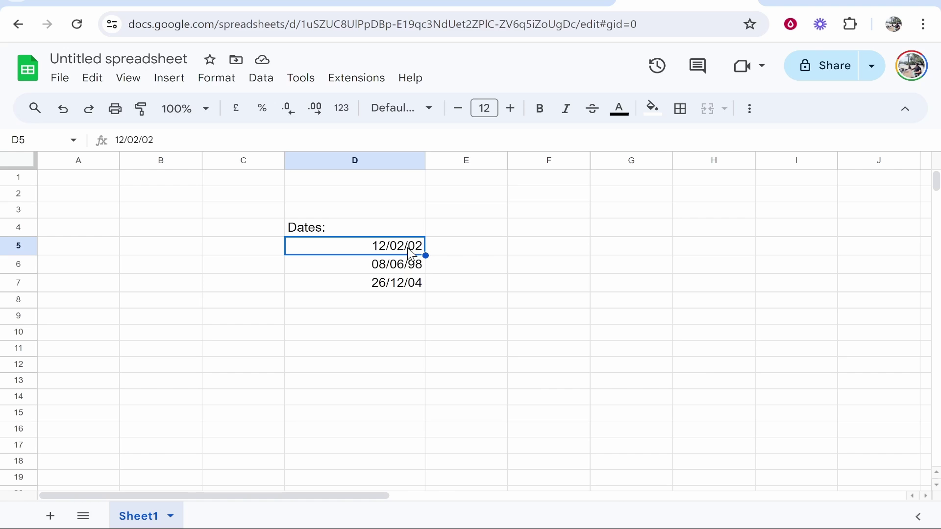
# Step: Switch the spreadsheet locale from United Kingdom to United States in Settings, then save and reload
pyautogui.click(59, 79)
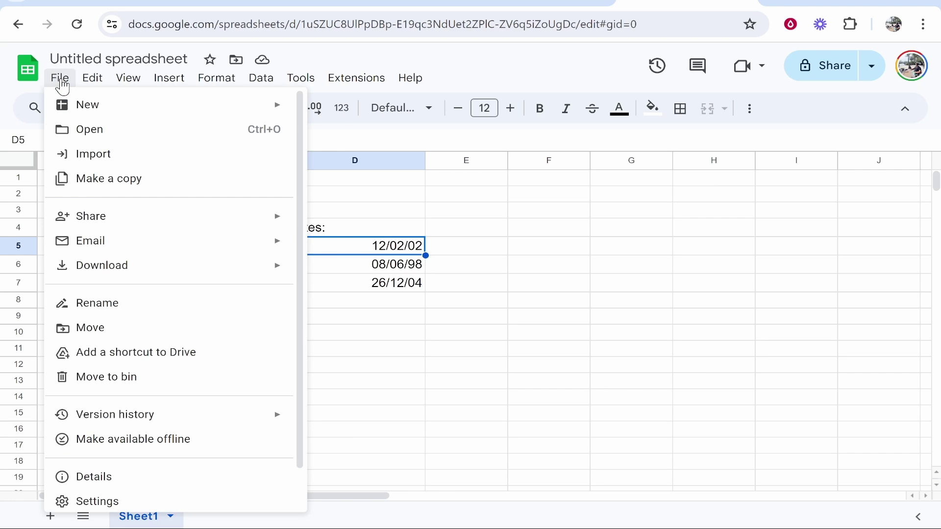
pyautogui.click(97, 502)
pyautogui.doubleClick(203, 209)
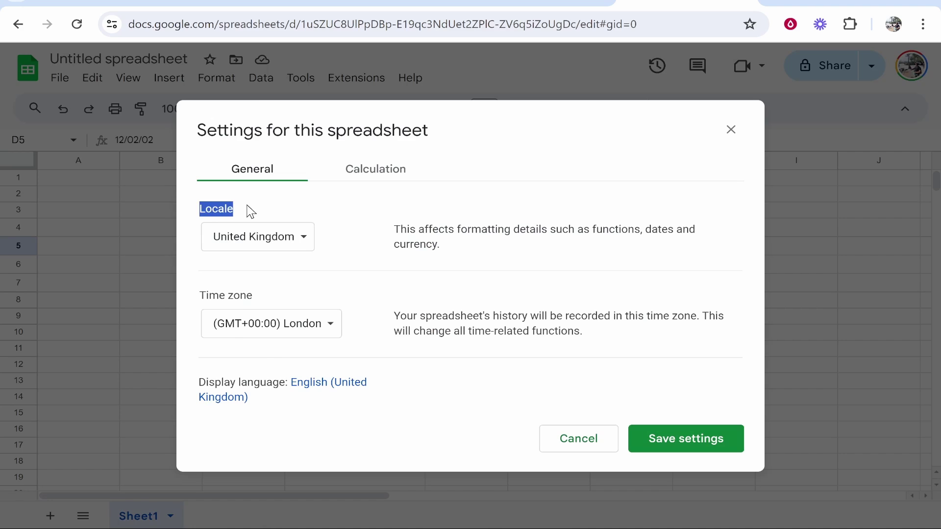
pyautogui.click(244, 241)
pyautogui.click(310, 381)
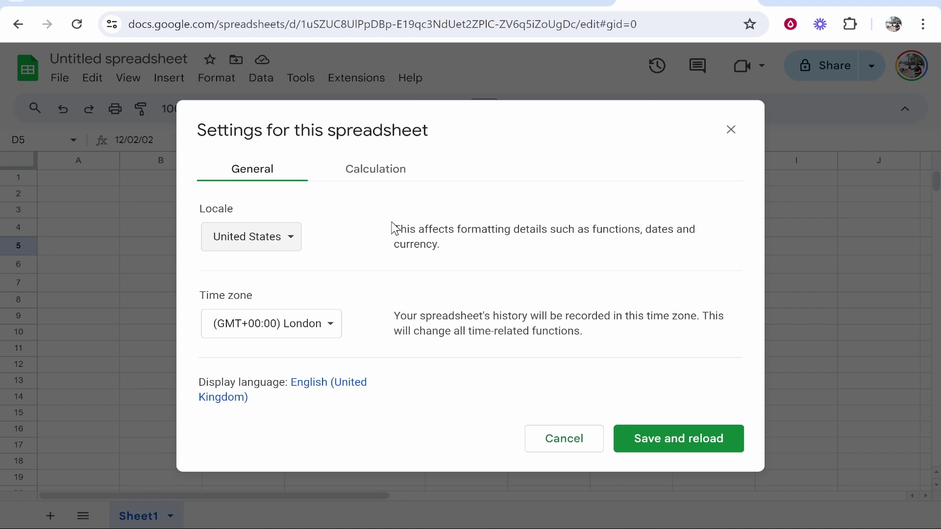
pyautogui.moveTo(394, 236)
pyautogui.mouseDown()
pyautogui.moveTo(537, 232)
pyautogui.moveTo(703, 246)
pyautogui.mouseUp()
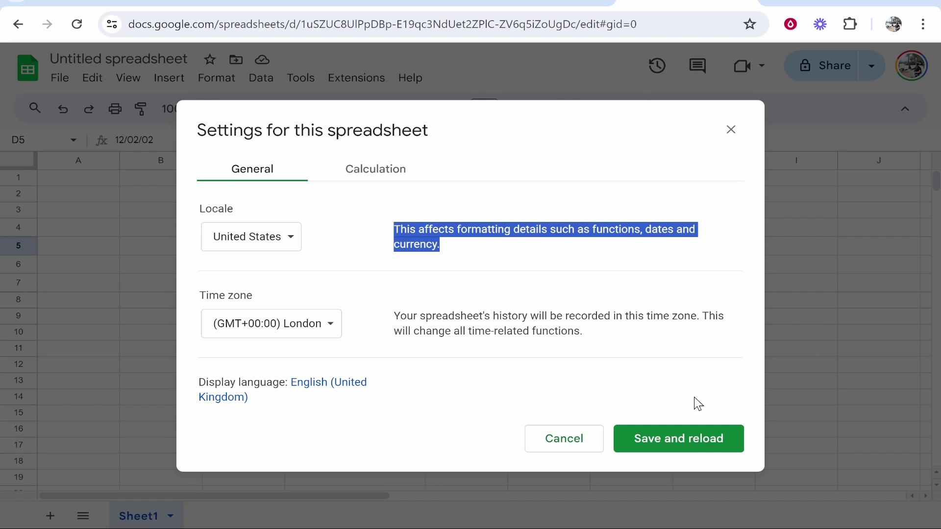
pyautogui.click(691, 440)
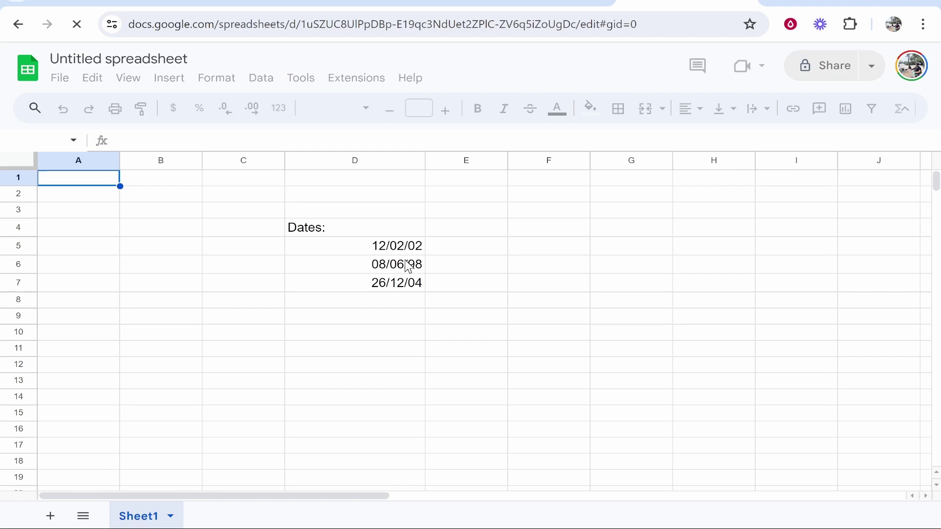
# Step: Apply the standard Date format to D5:D7, showing 2/12/2002, 6/8/1998 and 12/26/2004
pyautogui.click(379, 248)
pyautogui.moveTo(379, 248); pyautogui.dragTo(389, 283)
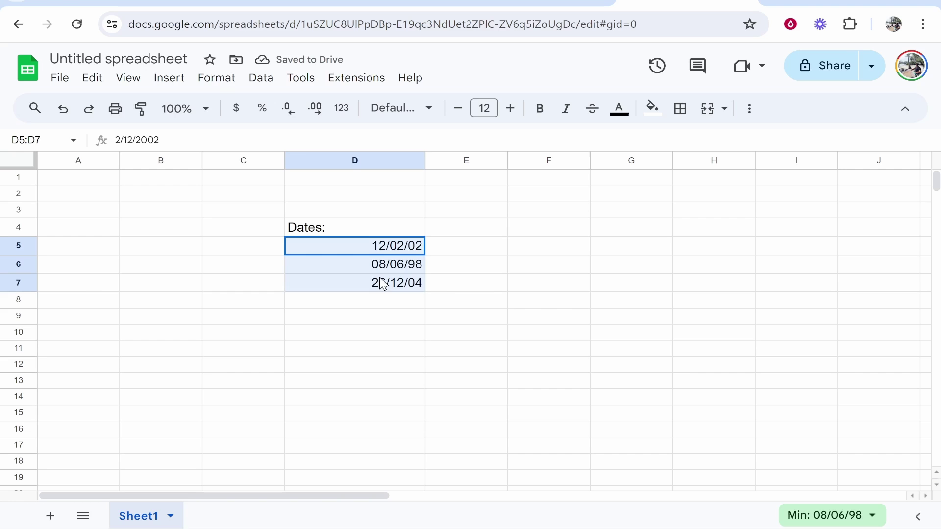
pyautogui.click(216, 79)
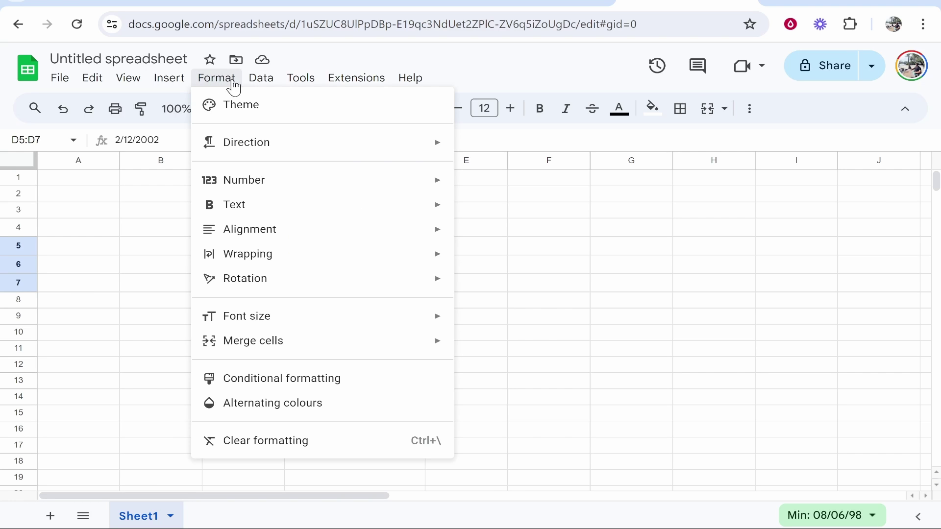
pyautogui.moveTo(244, 180)
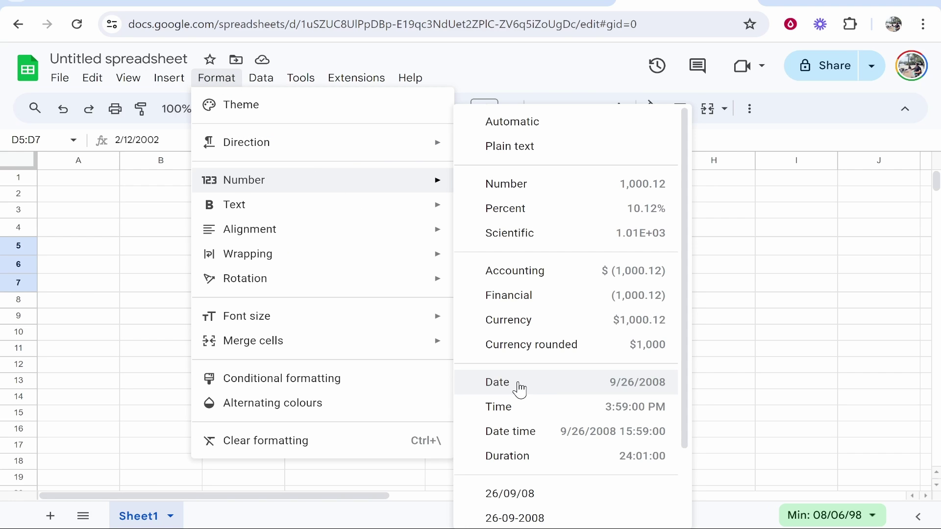
pyautogui.click(518, 388)
pyautogui.click(368, 251)
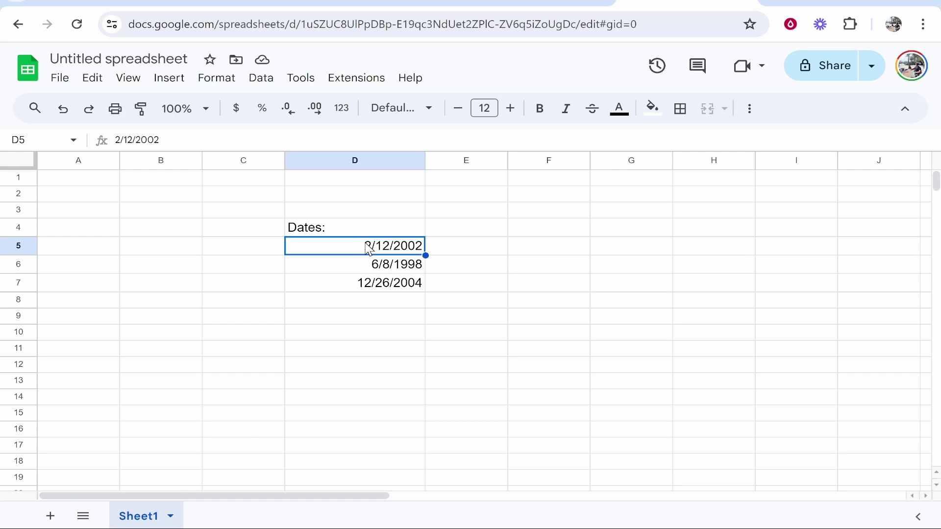
# Step: Restore the dates to 12/02/02, 08/06/98, 26/12/04, leaving empty cell E9 selected
pyautogui.press('Up')
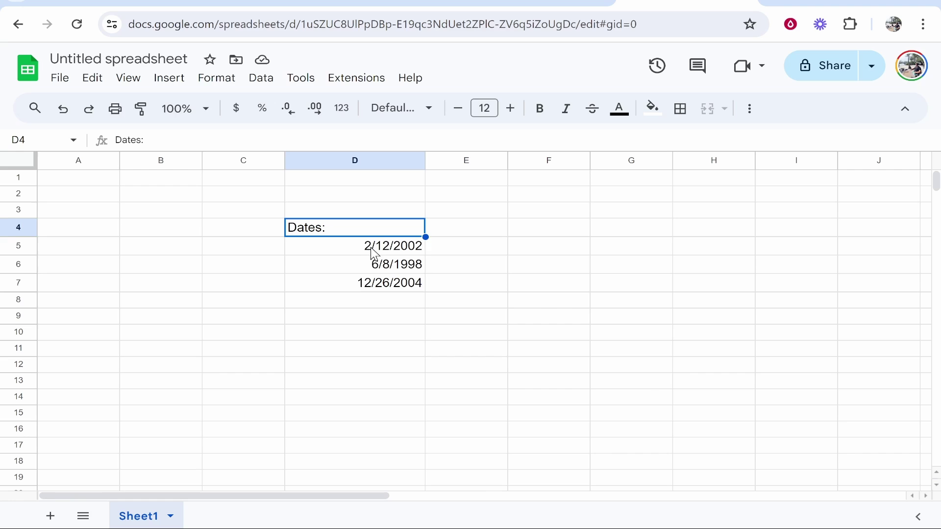
pyautogui.click(375, 250)
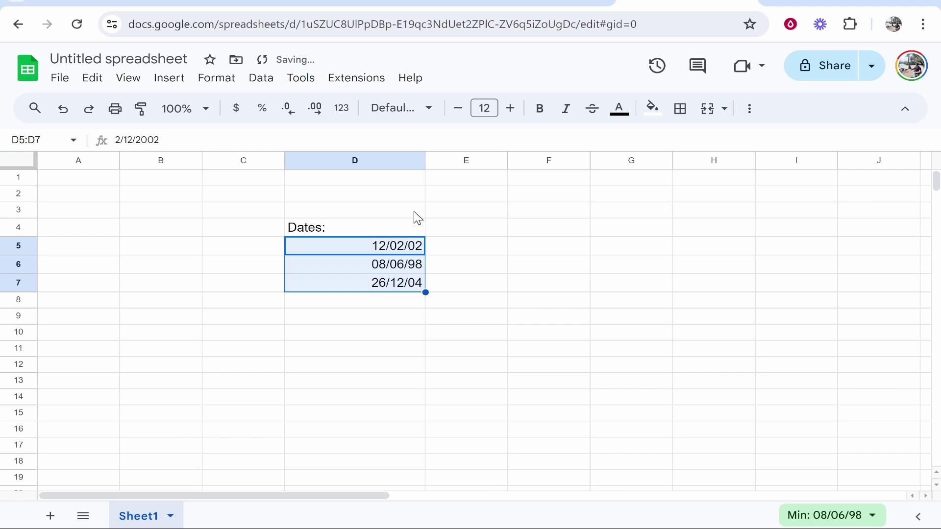
pyautogui.click(495, 319)
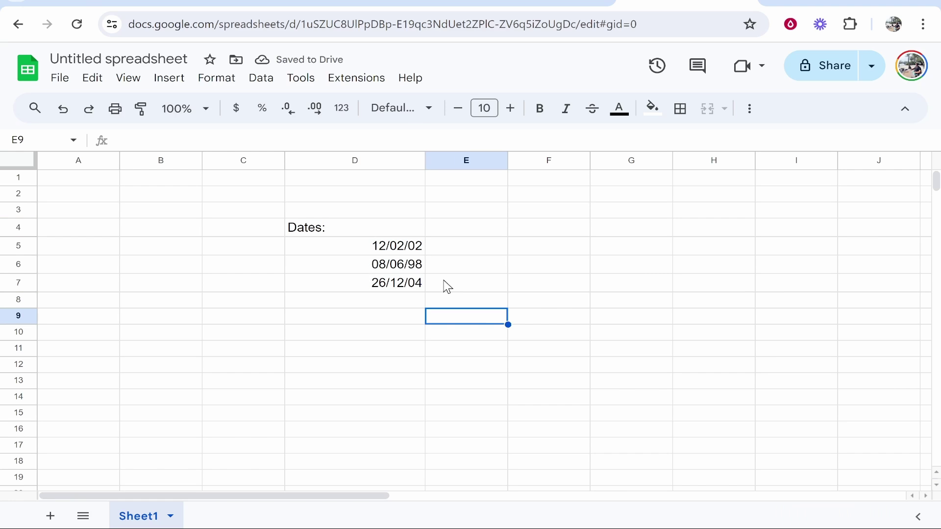